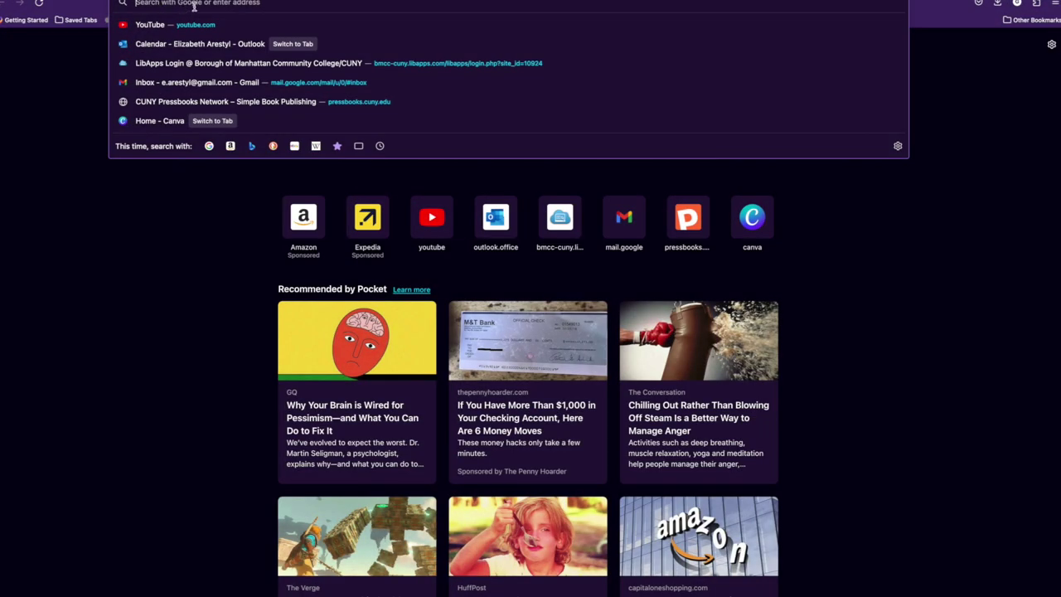
pyautogui.write('www.y')
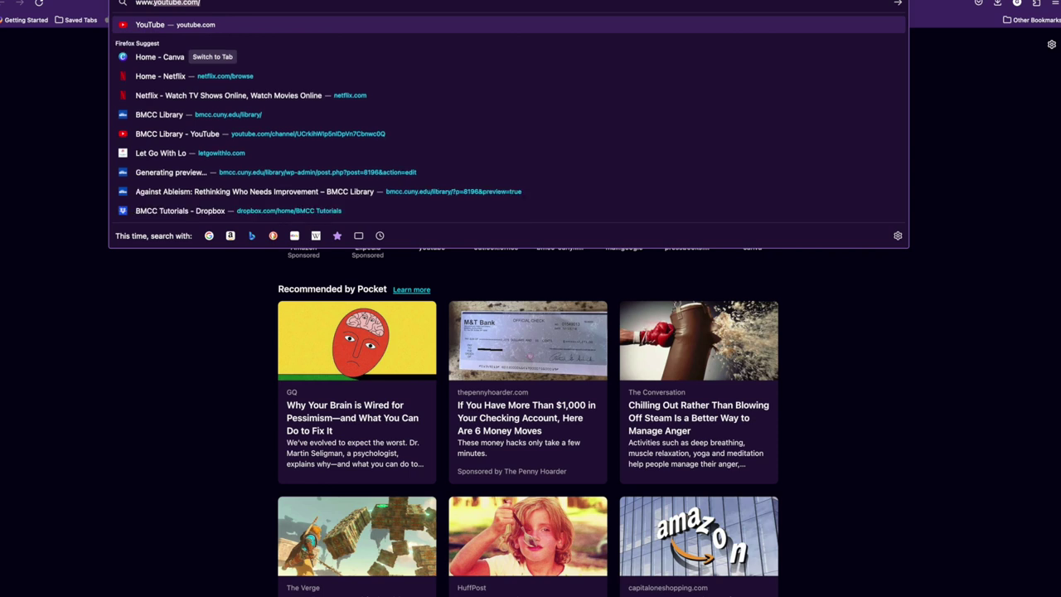
pyautogui.press('BackSpace')
pyautogui.press('BackSpace')
pyautogui.write('bmcc.c')
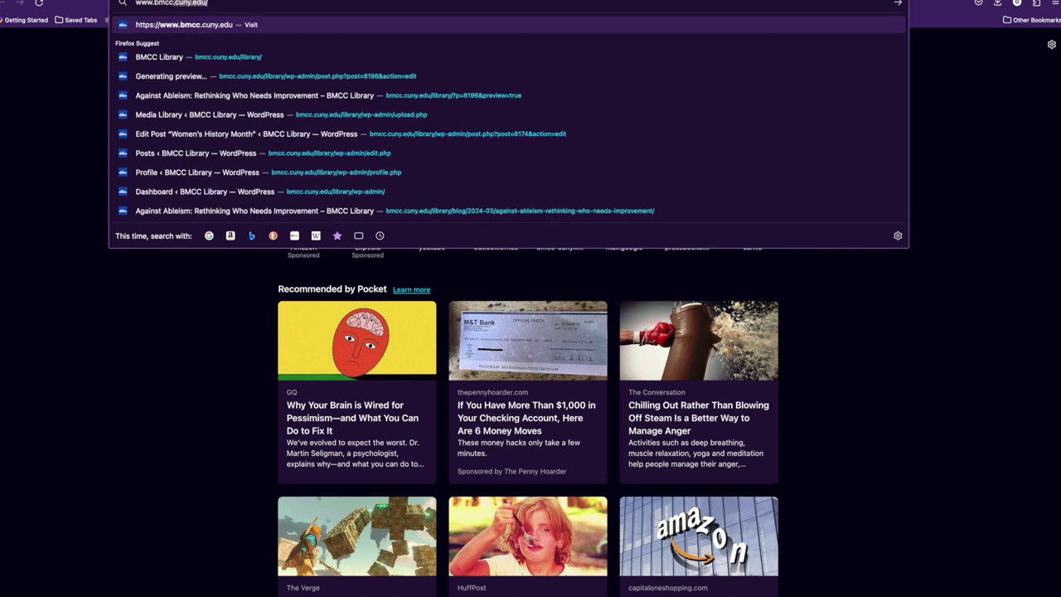
pyautogui.write('uny.edu')
pyautogui.write('/')
pyautogui.write('l')
pyautogui.press('BackSpace')
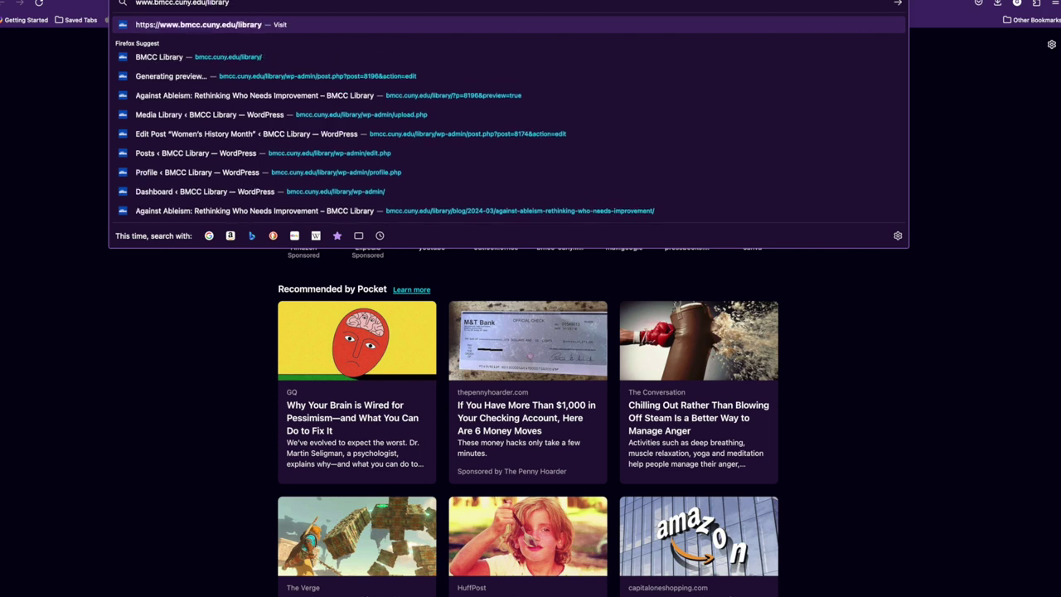
pyautogui.write('//')
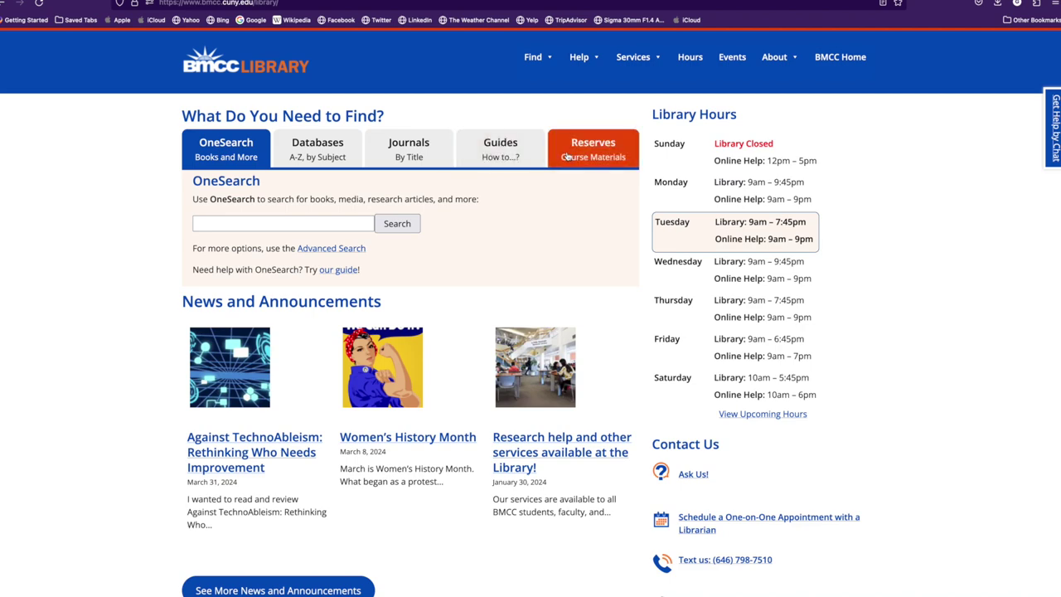
# Step: Under Databases, pick Modern Languages as the subject and go to its databases page
pyautogui.click(330, 155)
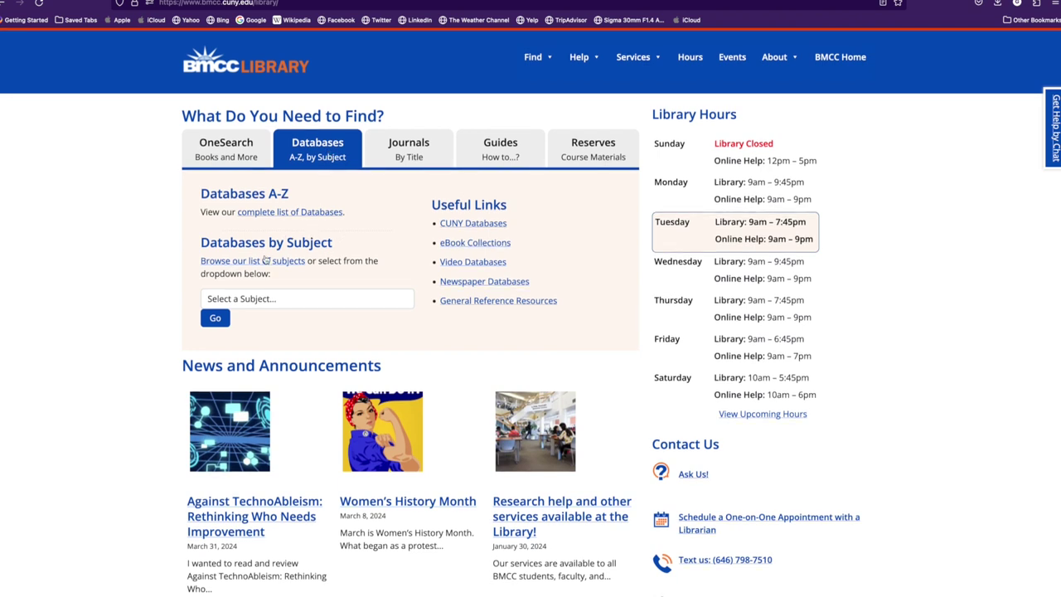
pyautogui.click(243, 301)
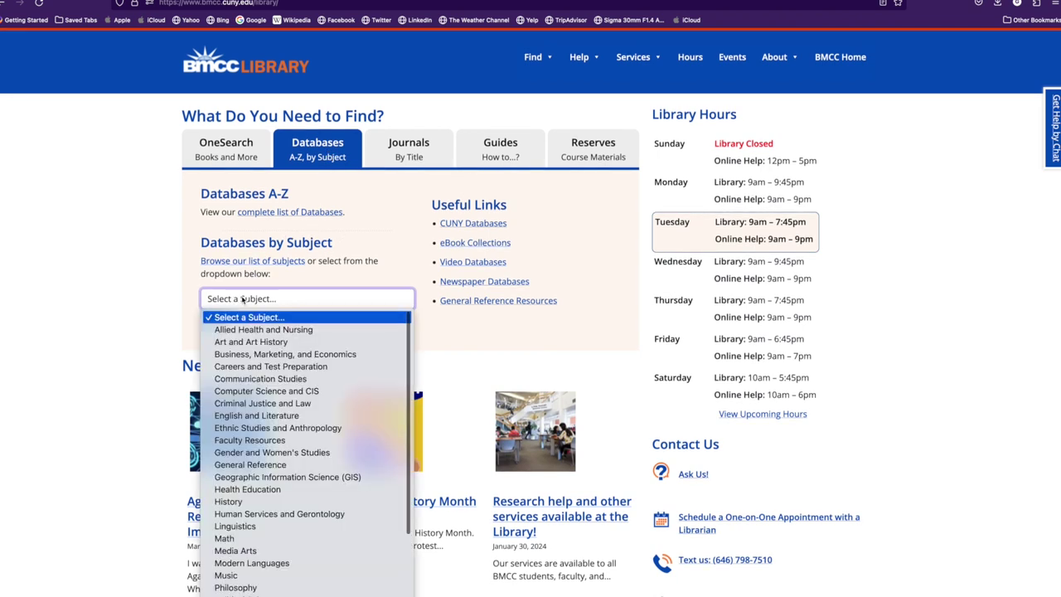
pyautogui.scroll(-1, 267, 338)
pyautogui.scroll(-2, 267, 338)
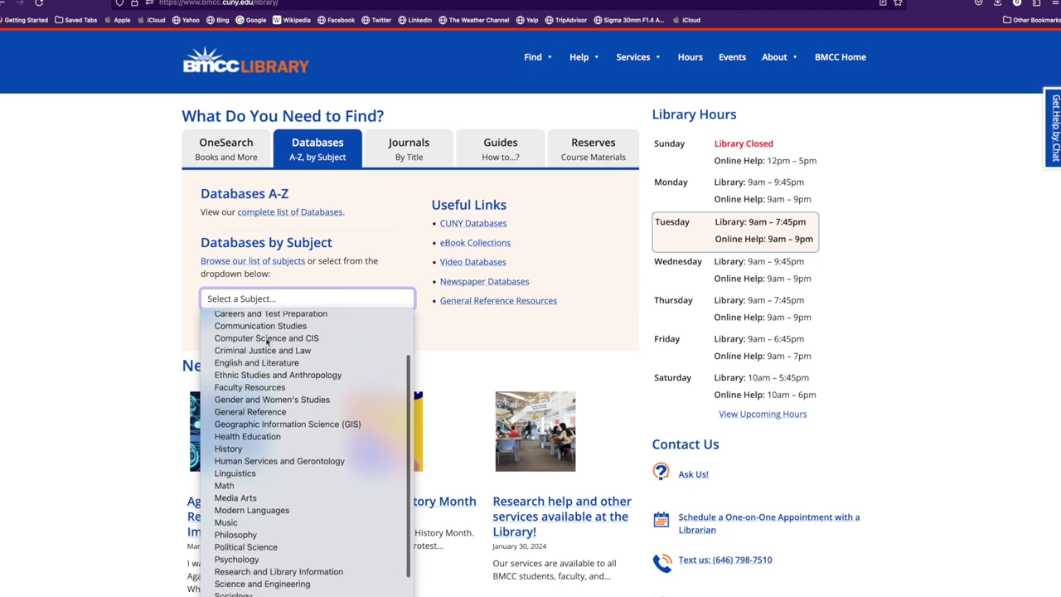
pyautogui.scroll(-2, 267, 340)
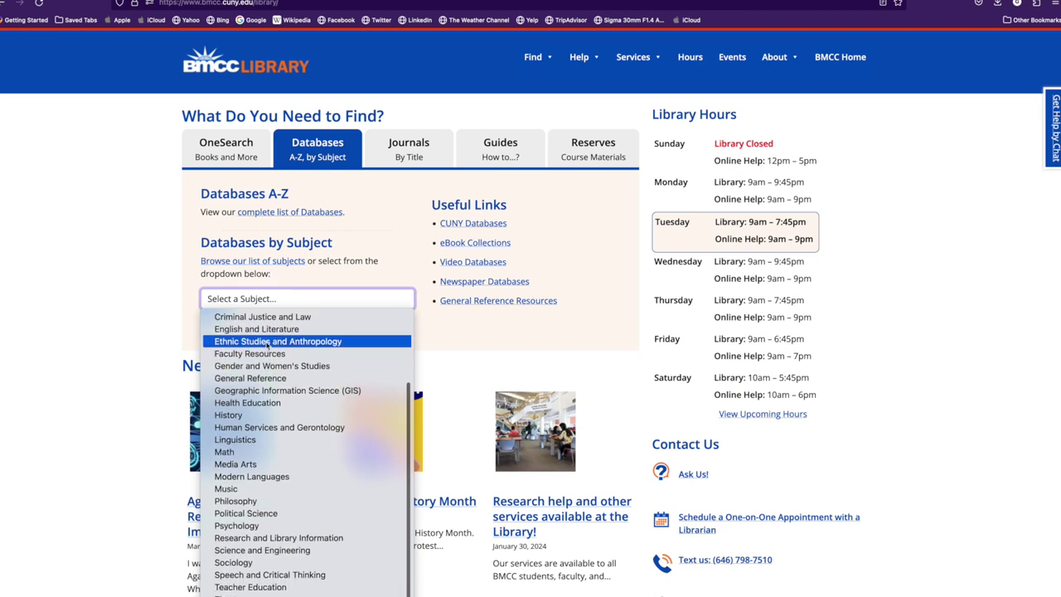
pyautogui.click(282, 479)
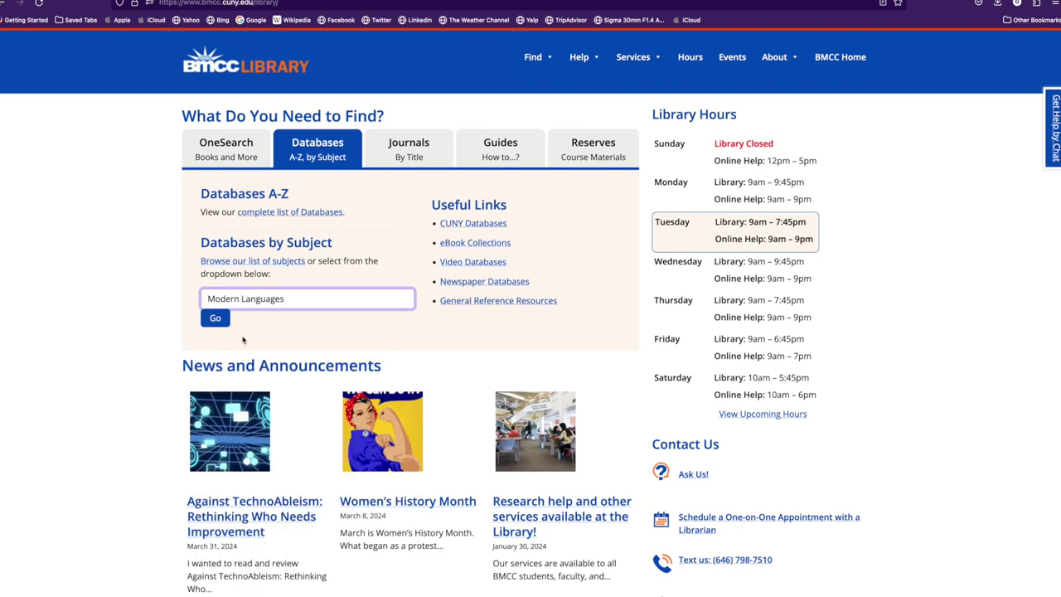
pyautogui.click(218, 319)
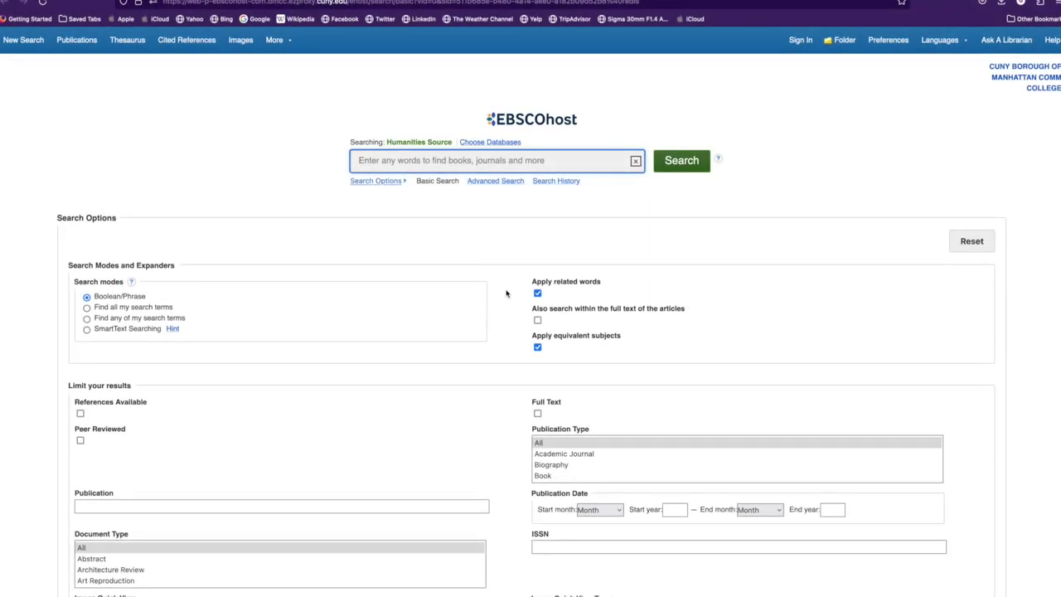
# Step: Search Humanities Source for 'Creole language' using the suggested term, returning 979 results
pyautogui.scroll(-1, 506, 293)
pyautogui.scroll(-1, 507, 292)
pyautogui.scroll(-1, 506, 292)
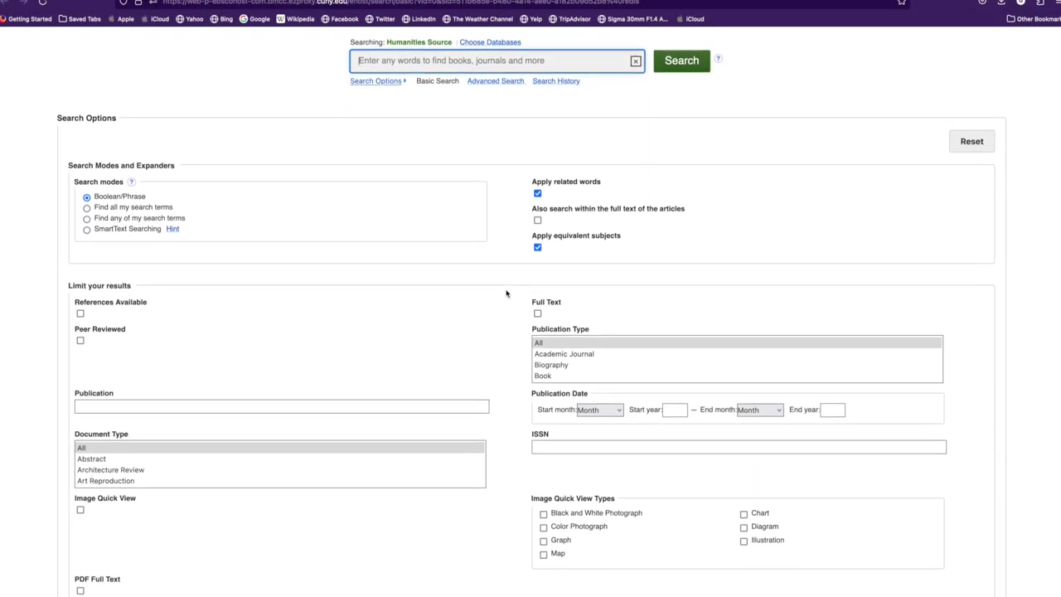
pyautogui.scroll(-1, 507, 292)
pyautogui.scroll(-1, 506, 292)
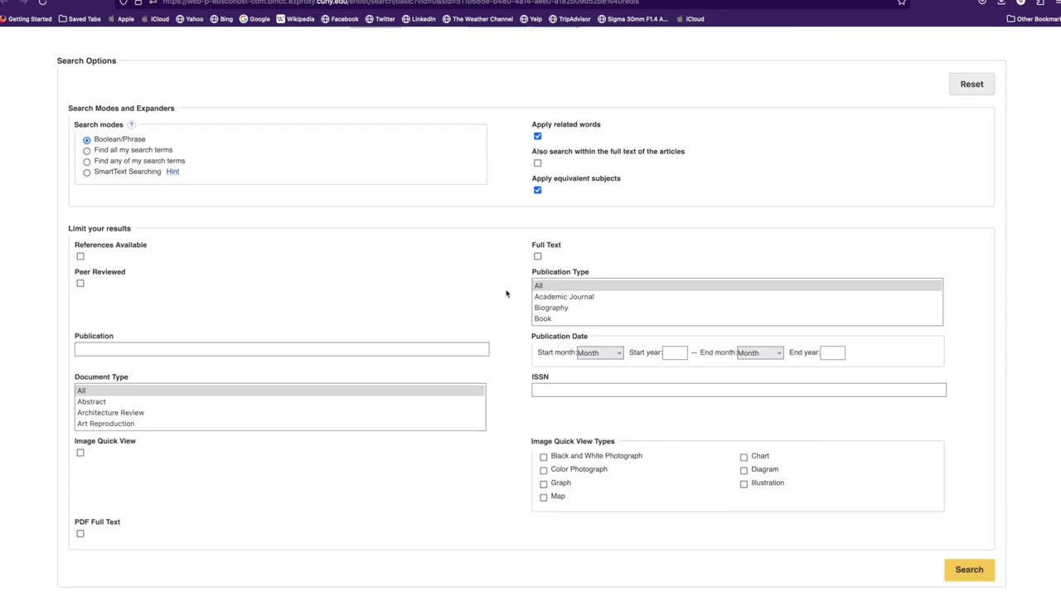
pyautogui.scroll(2, 506, 293)
pyautogui.scroll(2, 506, 293)
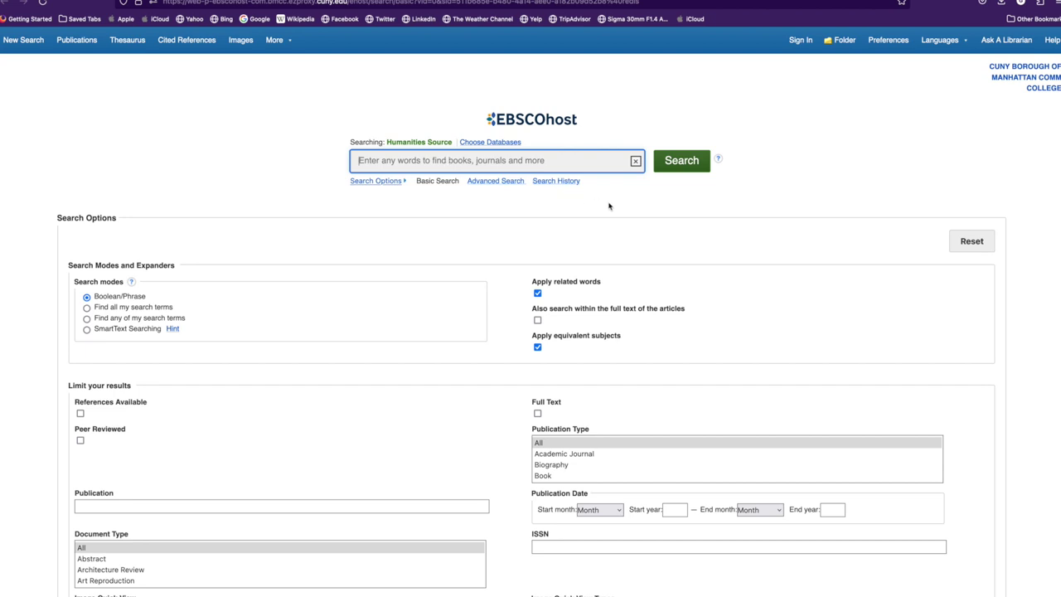
pyautogui.write('Creole la')
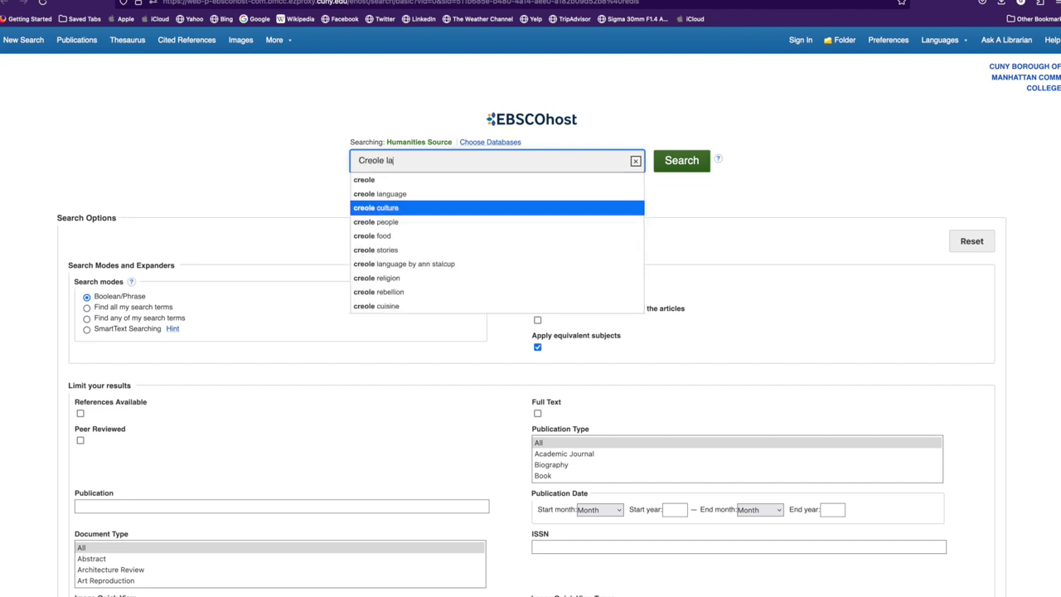
pyautogui.write('ngua')
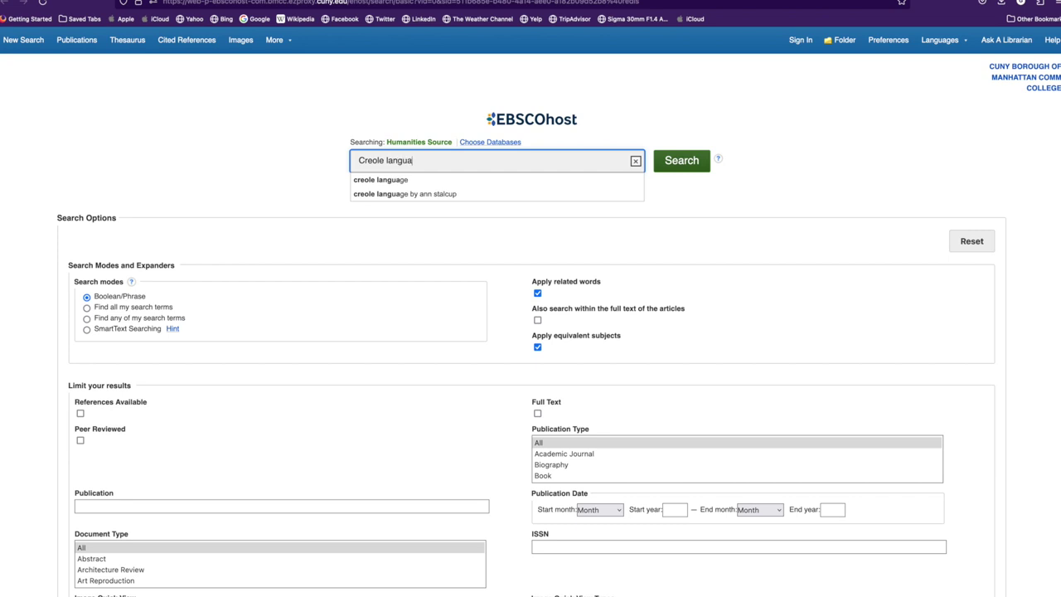
pyautogui.write('ge')
pyautogui.scroll(-1, 594, 203)
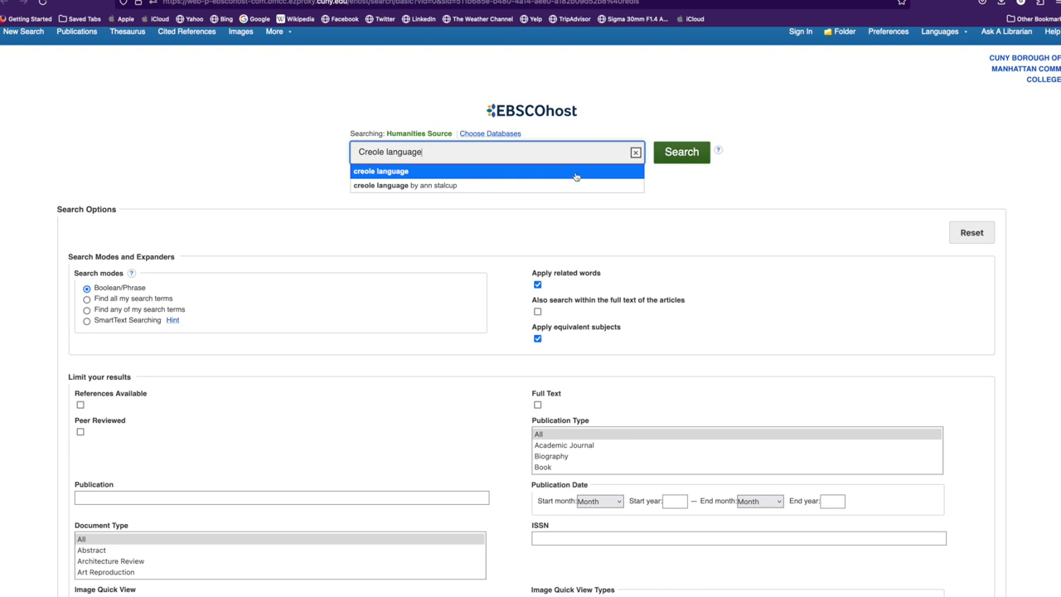
pyautogui.click(576, 176)
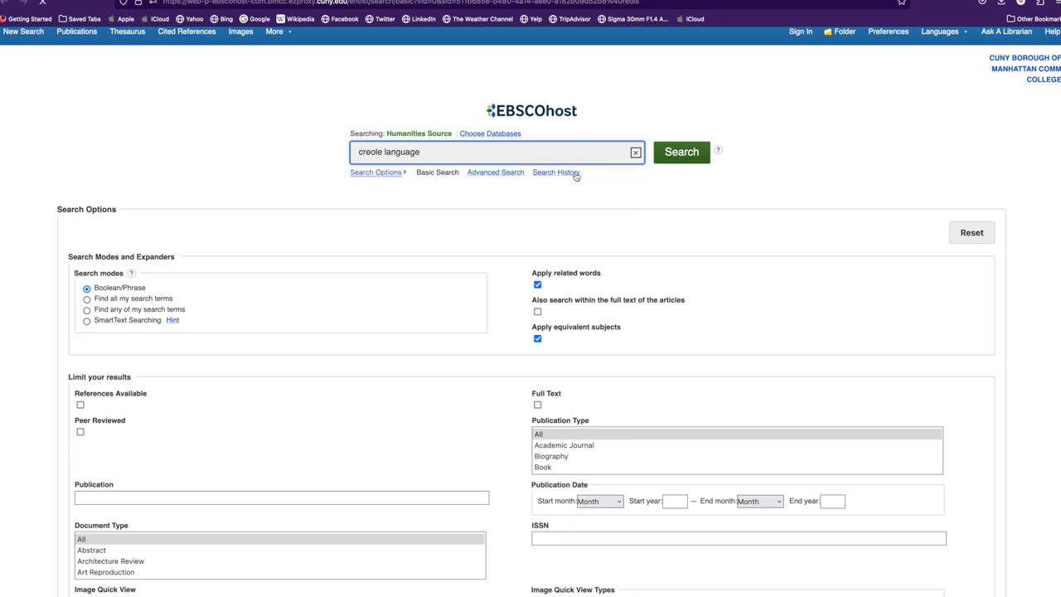
pyautogui.click(668, 159)
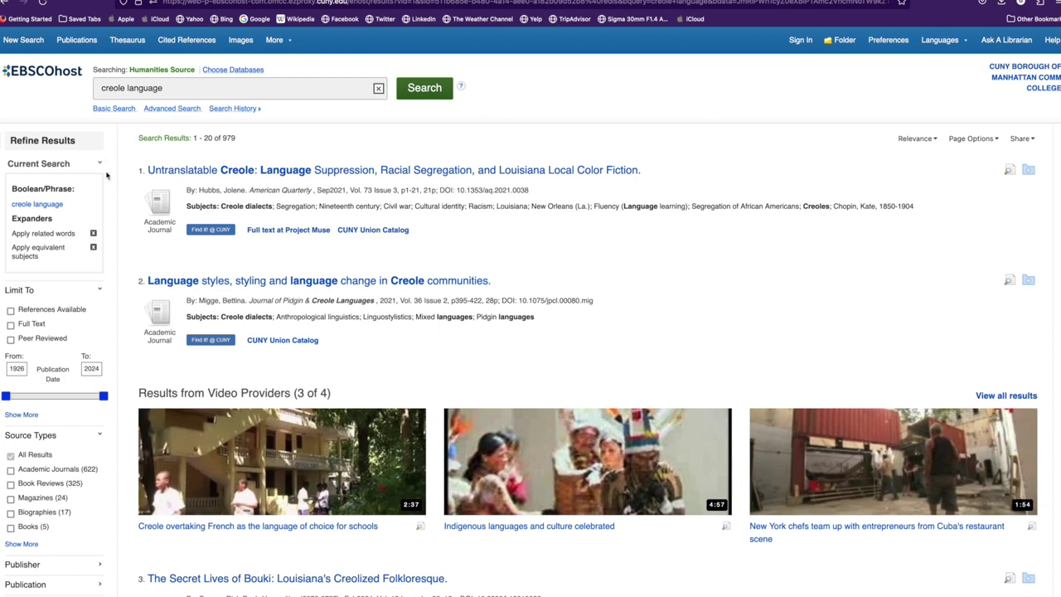
pyautogui.scroll(-1, 110, 190)
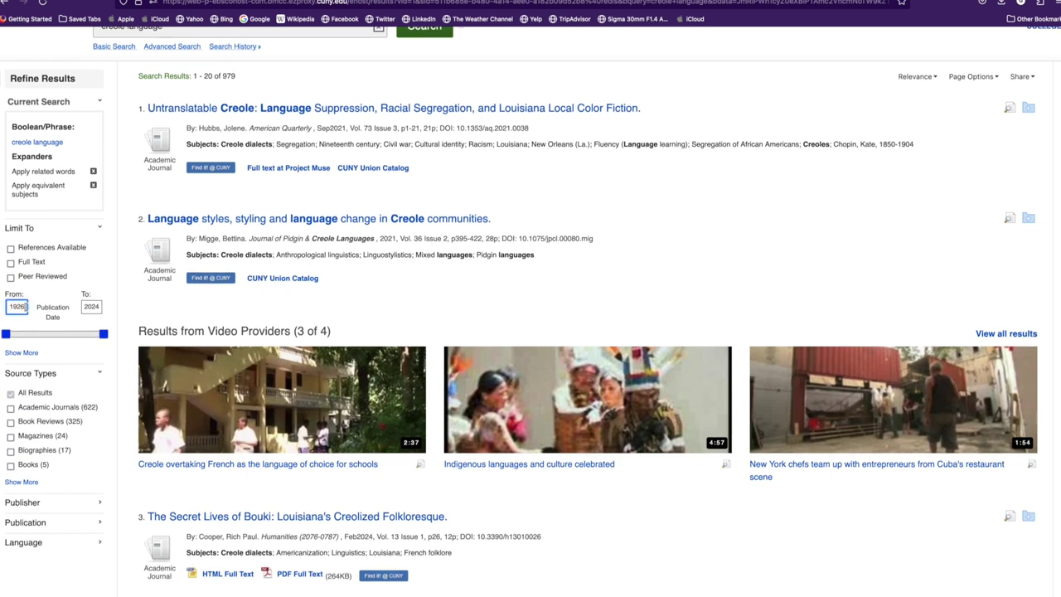
# Step: Change the earliest publication year from 1926 to 2014 in the date limiter
pyautogui.click(25, 306)
pyautogui.press('BackSpace')
pyautogui.press('BackSpace')
pyautogui.write('2')
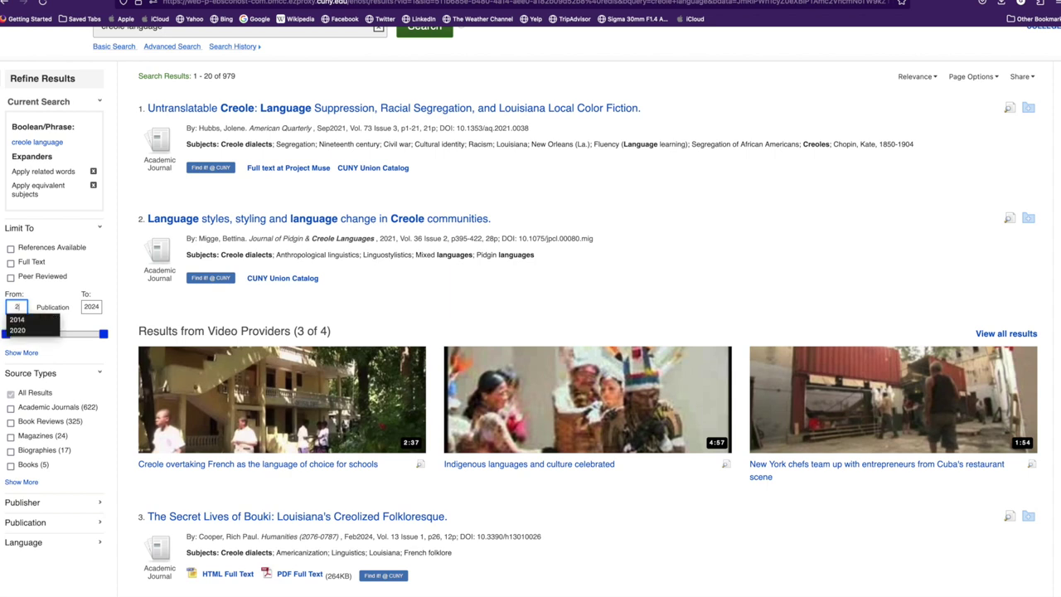
pyautogui.write('0')
pyautogui.write('14')
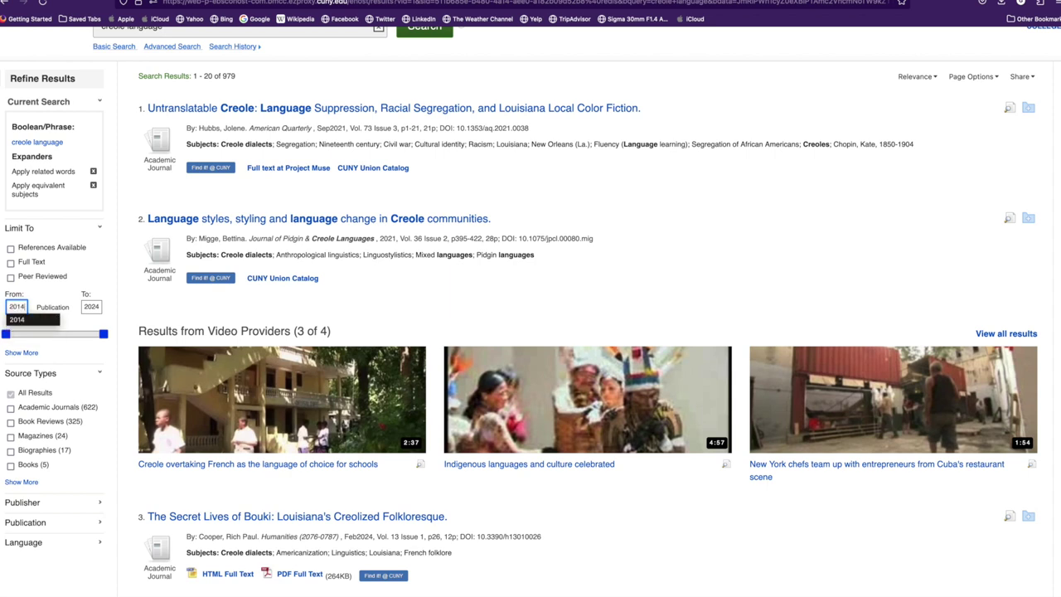
pyautogui.press('Return')
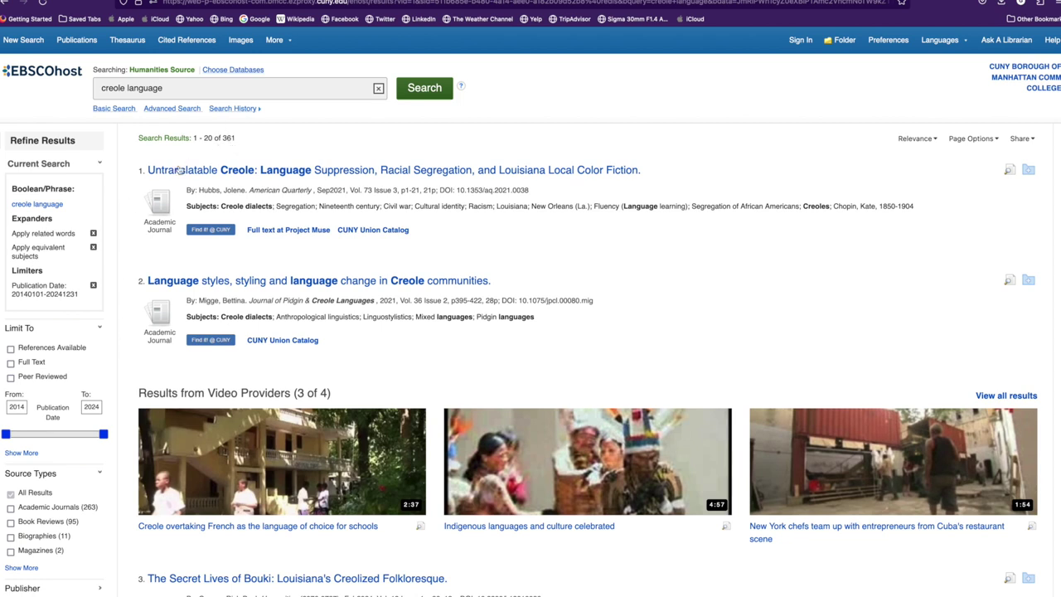
# Step: Apply the Full Text limiter and browse the 46 remaining results
pyautogui.click(11, 364)
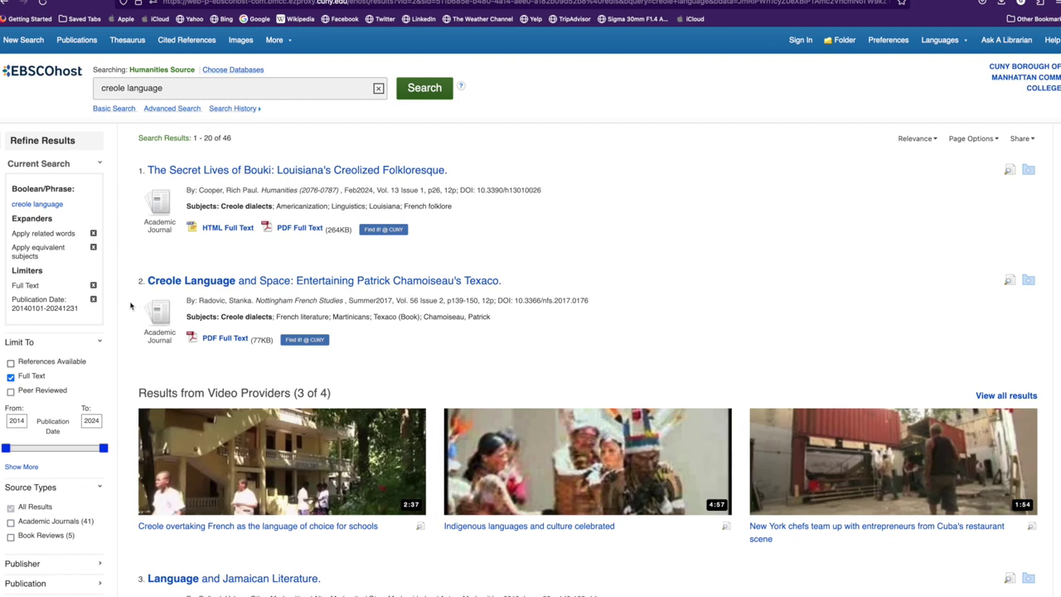
pyautogui.scroll(-3, 131, 305)
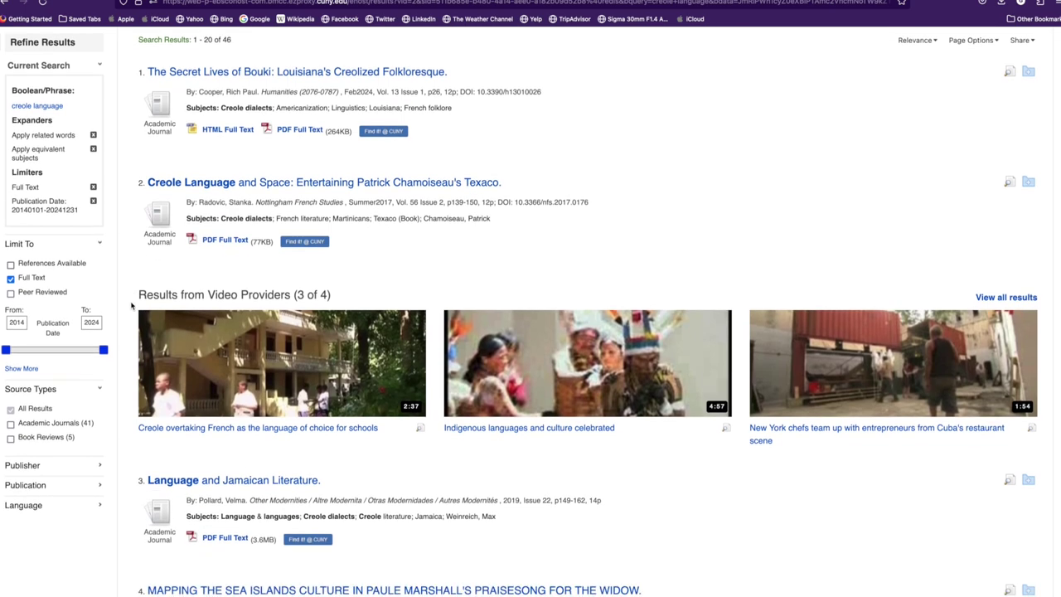
pyautogui.scroll(-3, 131, 306)
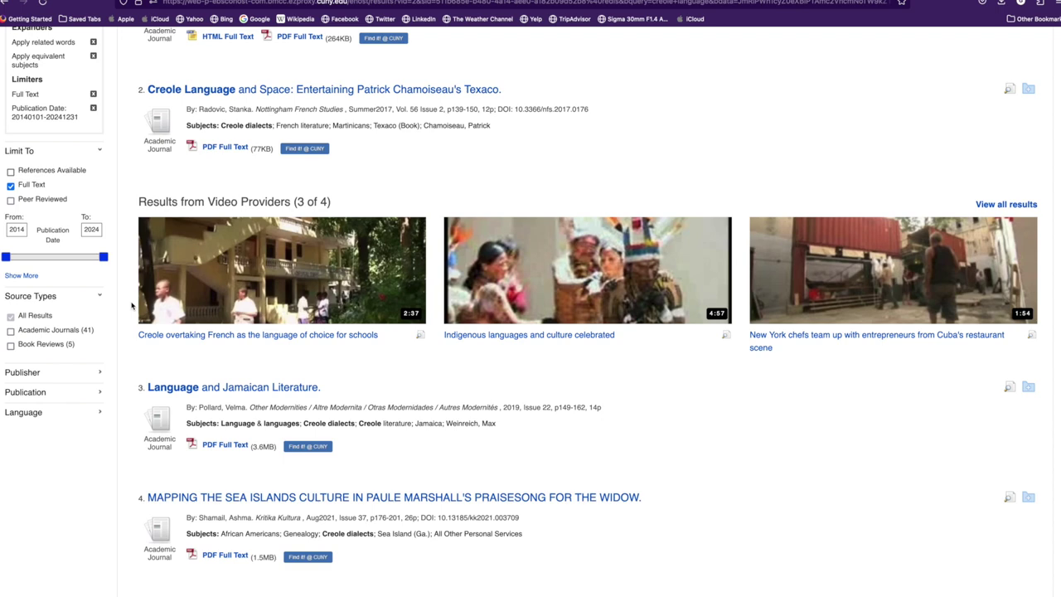
pyautogui.scroll(2, 131, 306)
pyautogui.scroll(3, 131, 306)
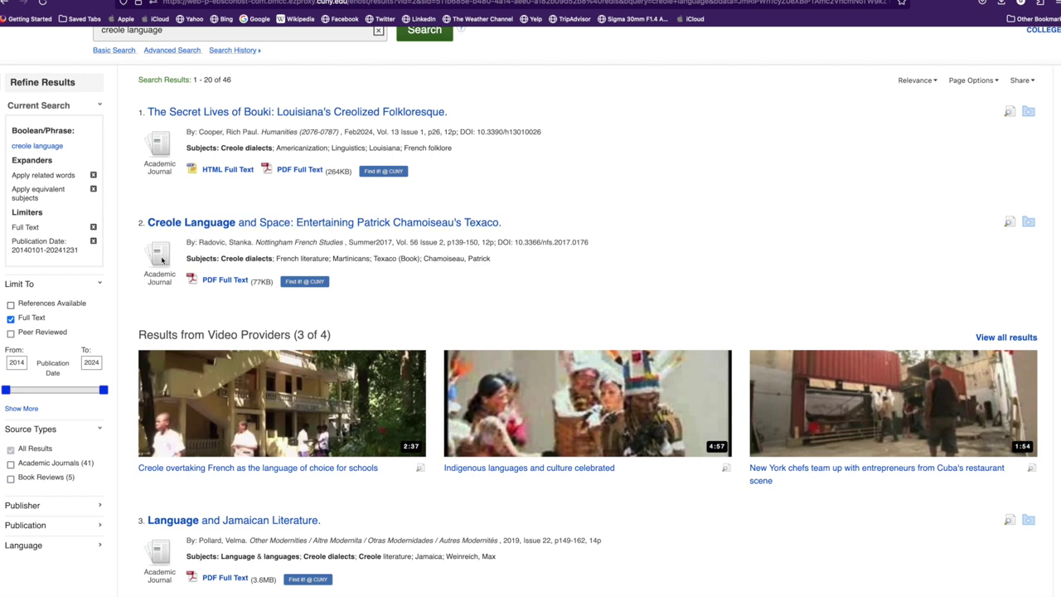
pyautogui.scroll(-3, 126, 343)
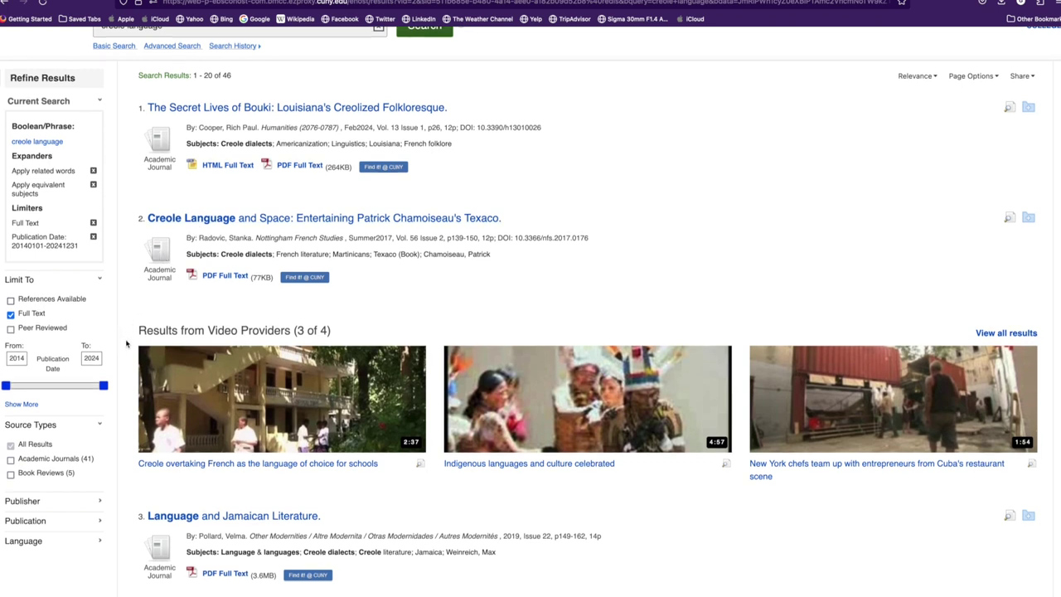
pyautogui.scroll(-1, 126, 343)
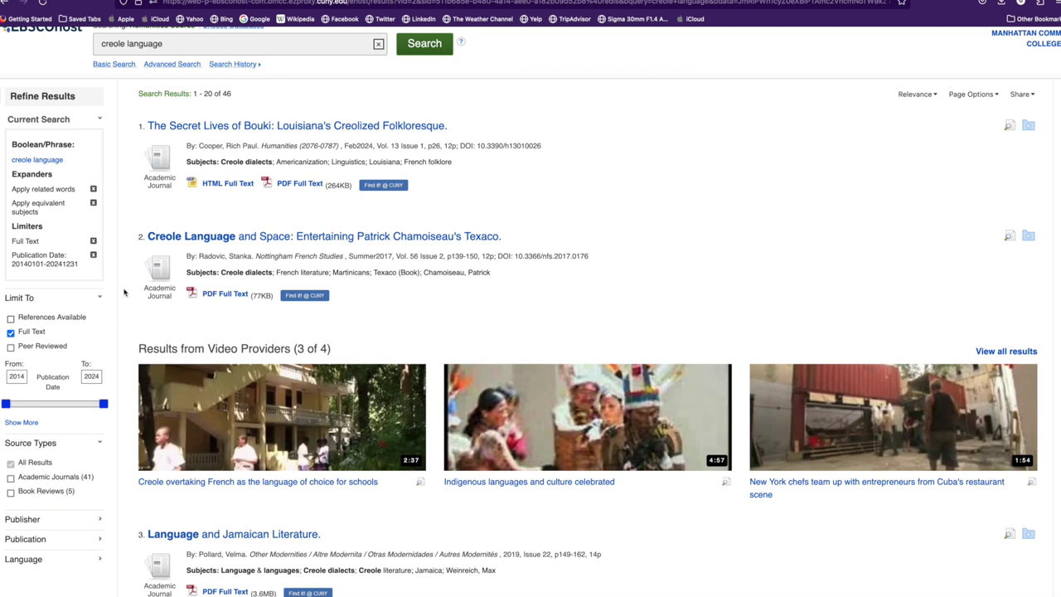
pyautogui.scroll(1, 124, 287)
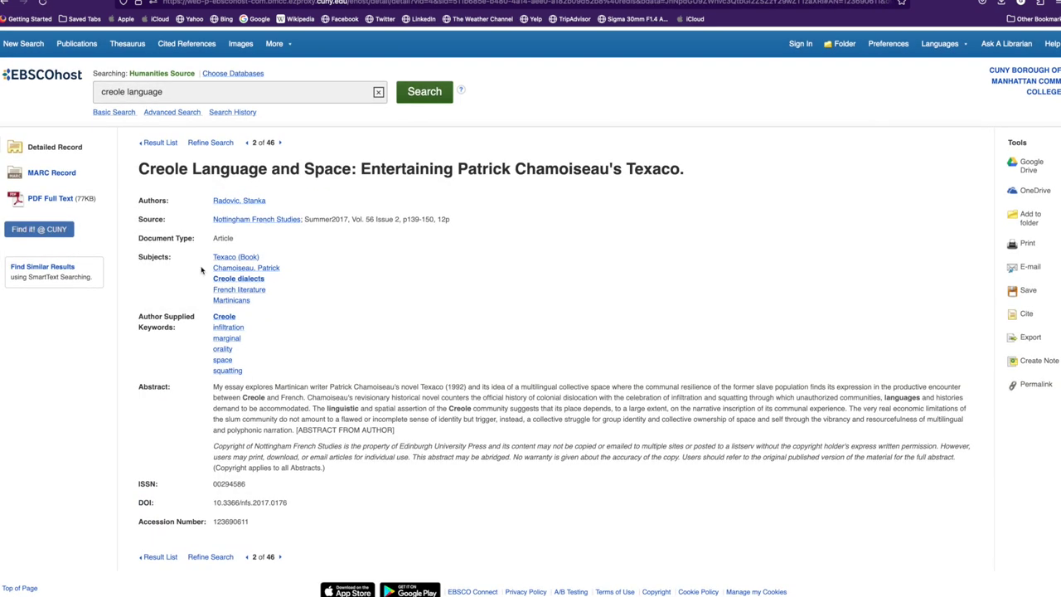
# Step: Read the abstract of 'Creole Language and Space: Entertaining Patrick Chamoiseau's Texaco'
pyautogui.scroll(-1, 201, 269)
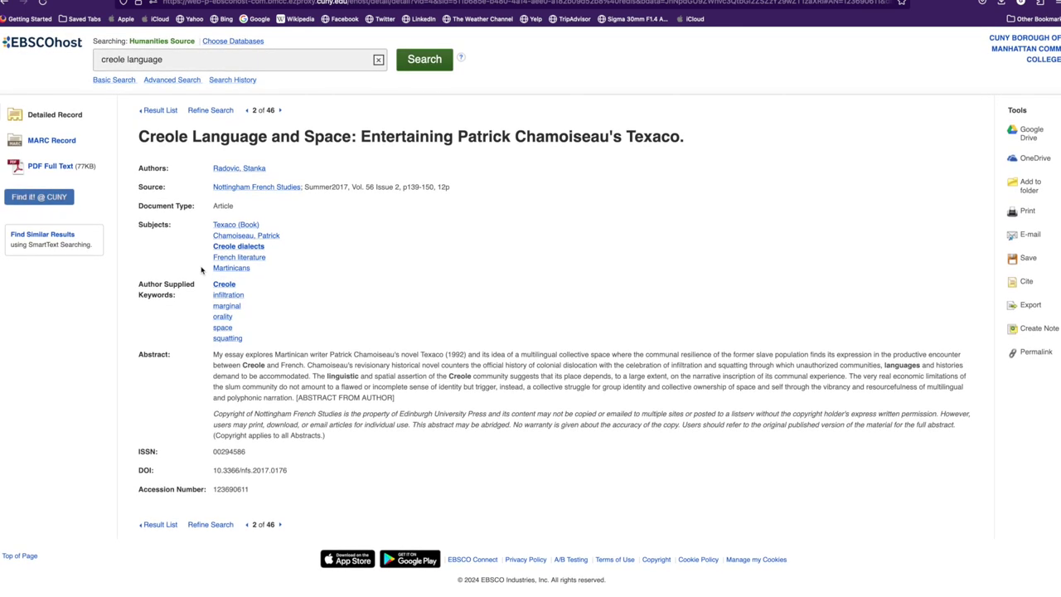
pyautogui.scroll(1, 199, 291)
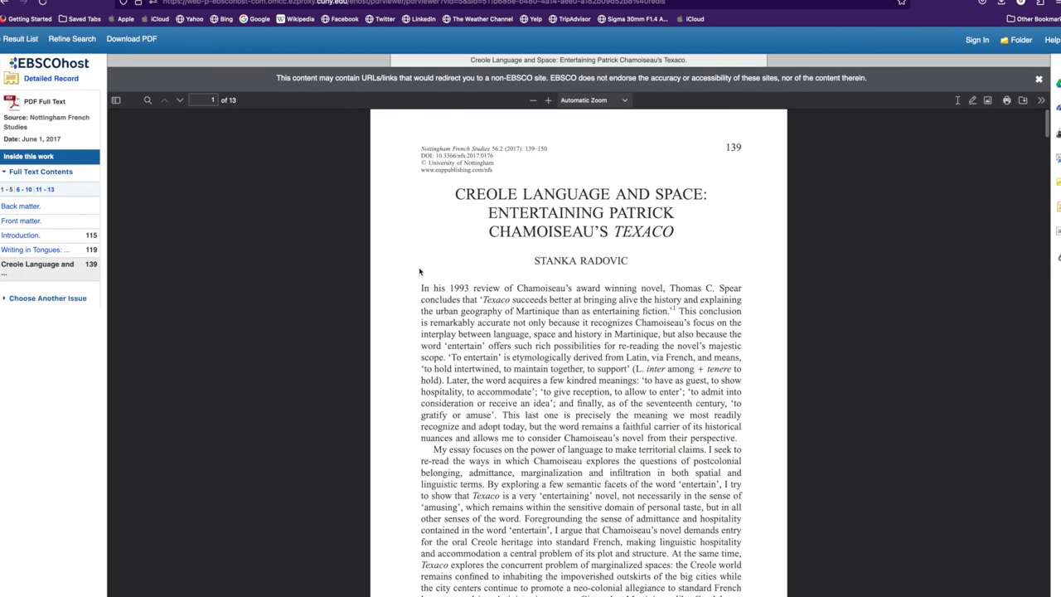
# Step: Read through the Texaco article PDF up to page 4 of 13 (printed page 142)
pyautogui.scroll(-3, 420, 270)
pyautogui.scroll(-2, 420, 271)
pyautogui.scroll(-2, 419, 270)
pyautogui.scroll(-1, 419, 271)
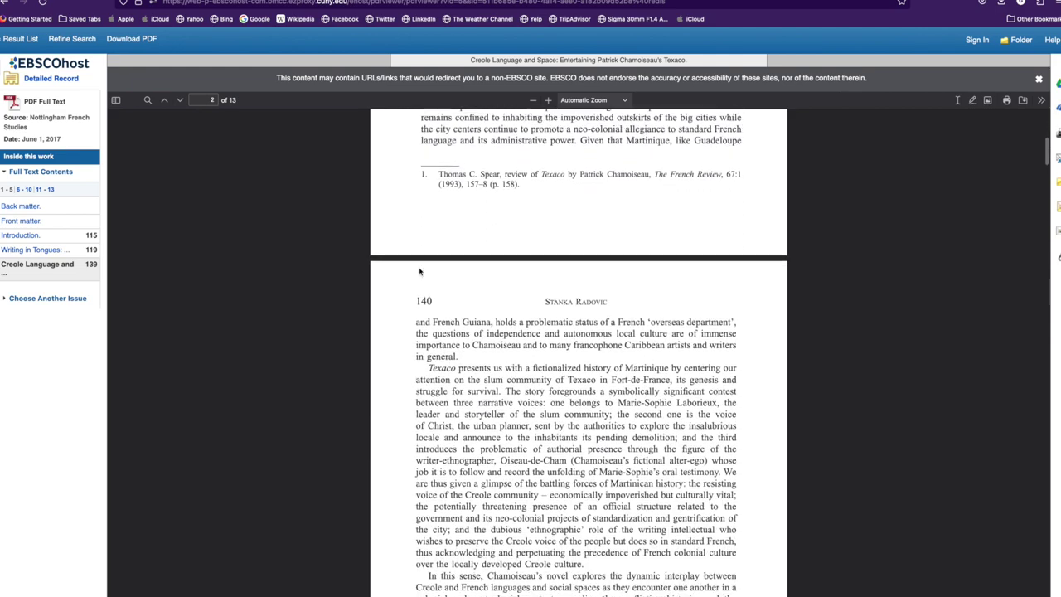
pyautogui.scroll(-1, 420, 270)
pyautogui.scroll(-1, 419, 266)
pyautogui.scroll(-4, 420, 260)
pyautogui.scroll(-5, 420, 262)
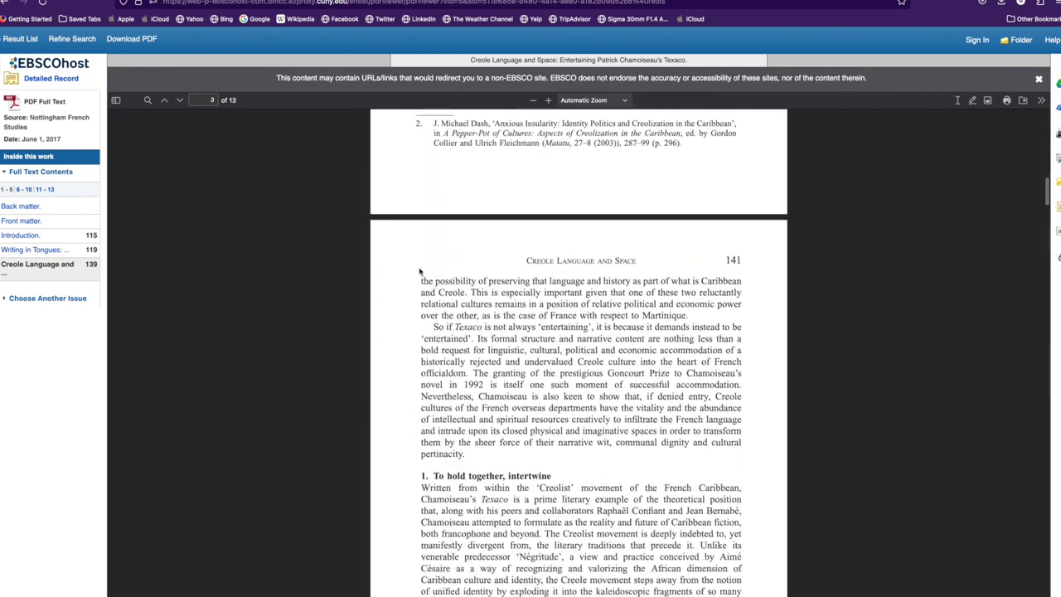
pyautogui.scroll(-2, 420, 266)
pyautogui.scroll(-2, 421, 270)
pyautogui.scroll(-3, 420, 270)
pyautogui.scroll(-1, 422, 270)
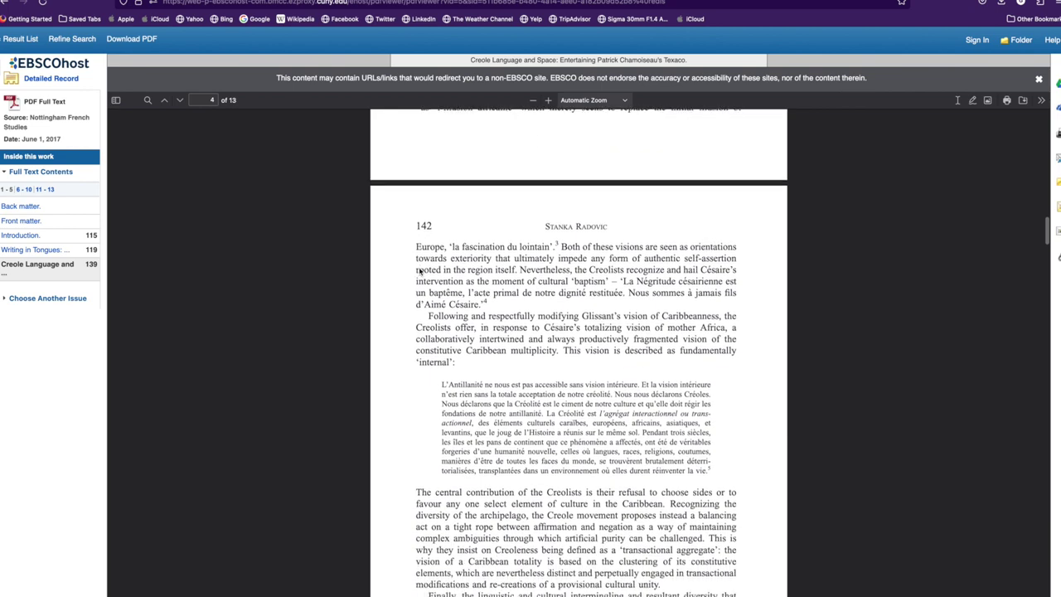
pyautogui.scroll(-2, 432, 271)
pyautogui.scroll(2, 435, 270)
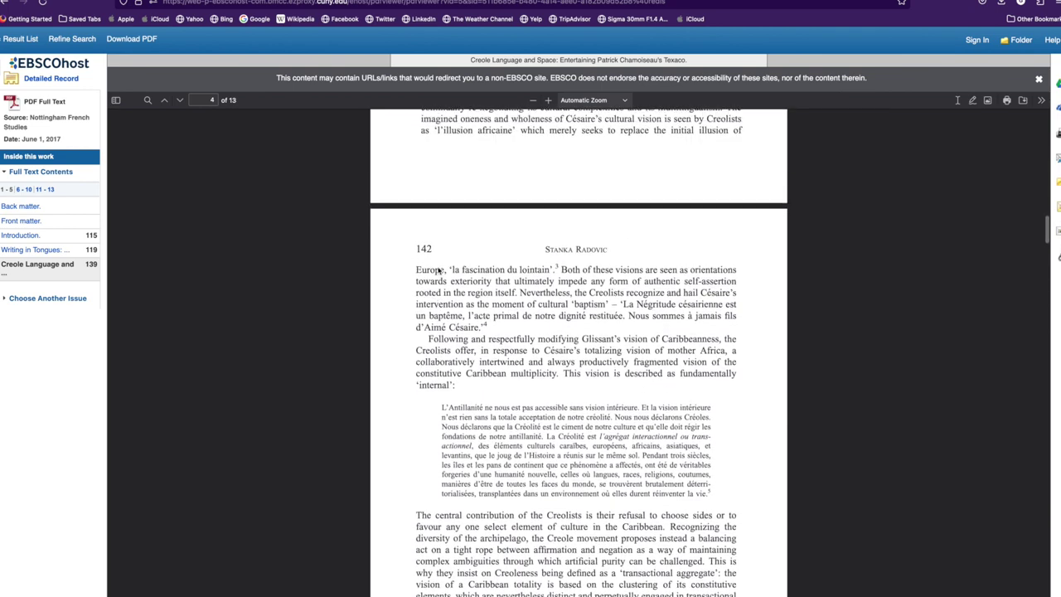
pyautogui.scroll(1, 435, 270)
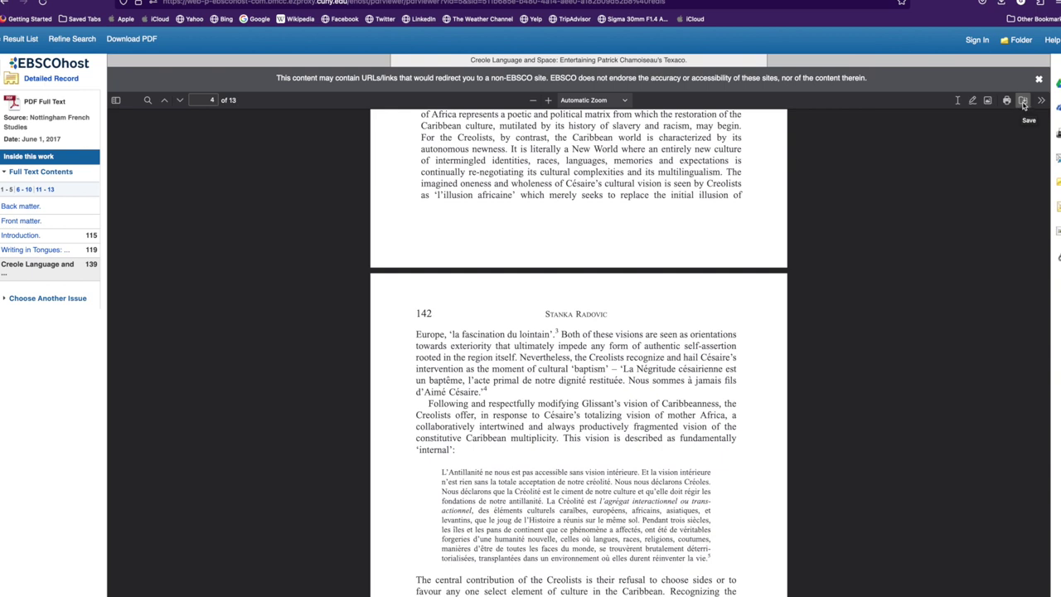
# Step: Save the viewer's PDF to Downloads, renaming it from 'document' to 'Creole Language'
pyautogui.click(1023, 102)
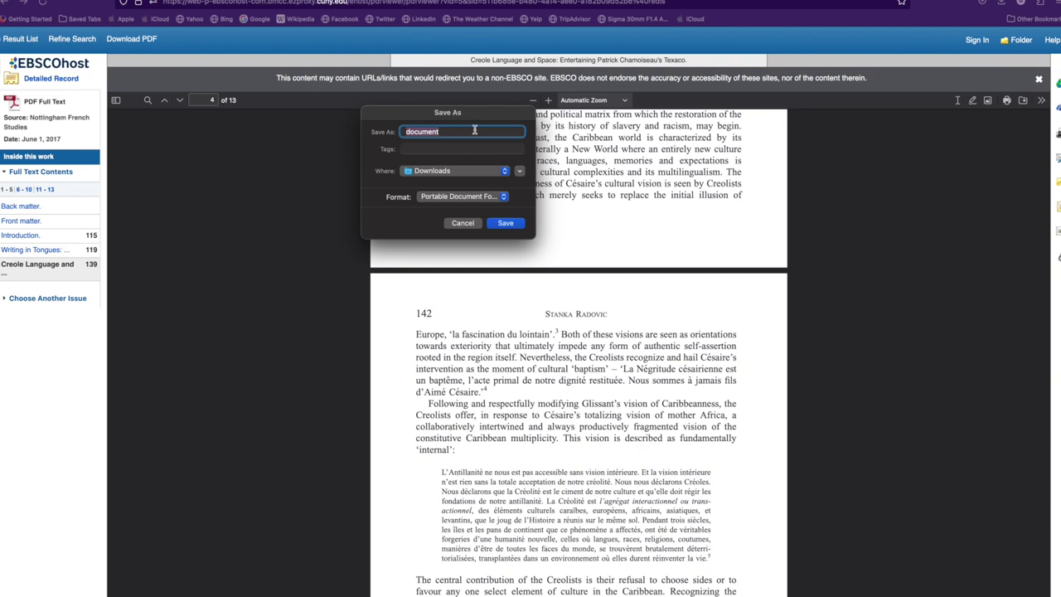
pyautogui.click(475, 131)
pyautogui.press('BackSpace')
pyautogui.press('BackSpace')
pyautogui.press('BackSpace')
pyautogui.press('BackSpace')
pyautogui.press('BackSpace')
pyautogui.press('BackSpace')
pyautogui.press('BackSpace')
pyautogui.press('BackSpace')
pyautogui.write('Cre')
pyautogui.write('ole Language')
pyautogui.click(513, 223)
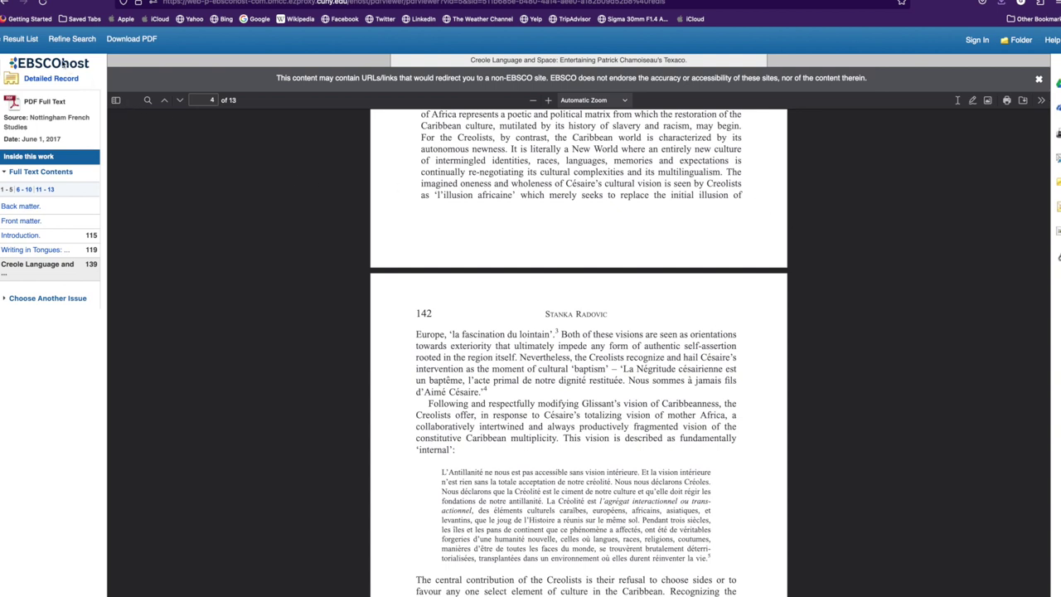
# Step: Go back to the 46-item result list and look through items 9–14
pyautogui.click(25, 43)
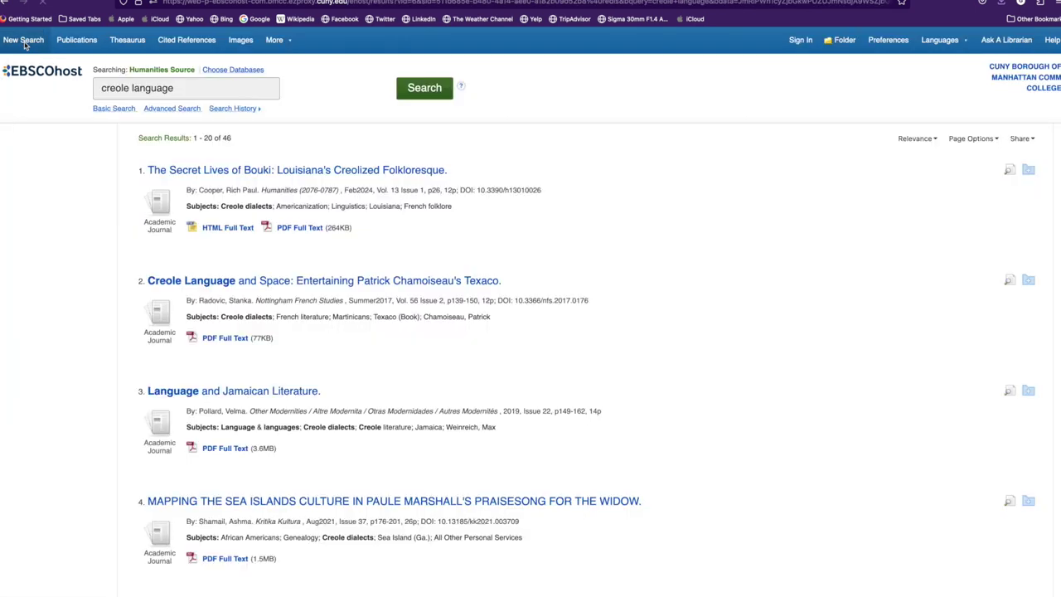
pyautogui.scroll(-5, 559, 466)
pyautogui.scroll(-3, 559, 466)
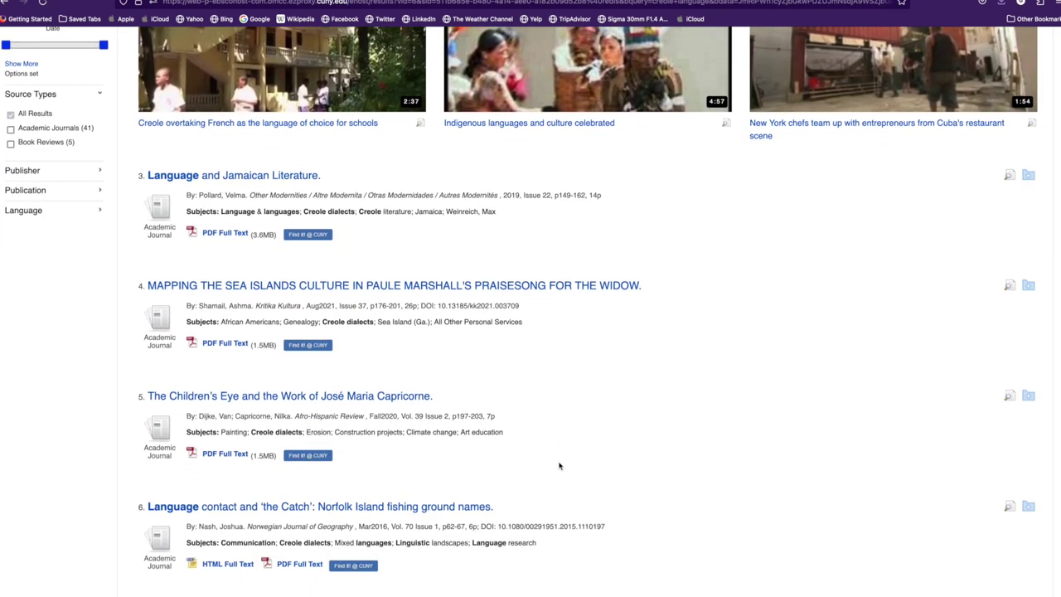
pyautogui.scroll(-3, 559, 466)
pyautogui.scroll(-5, 559, 466)
pyautogui.scroll(-1, 559, 466)
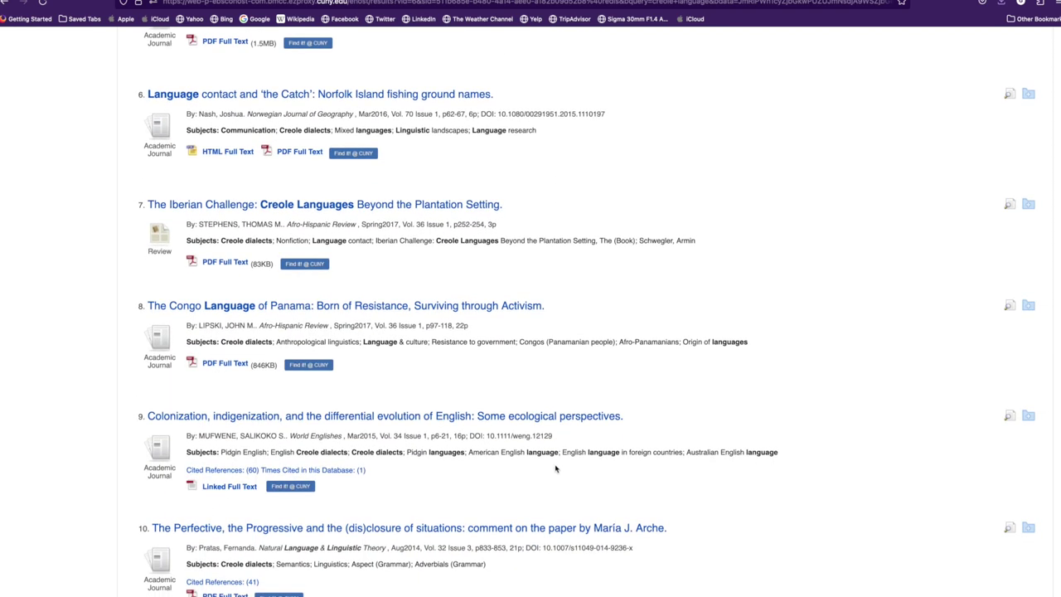
pyautogui.scroll(-1, 560, 466)
pyautogui.scroll(-3, 558, 468)
pyautogui.scroll(-2, 557, 472)
pyautogui.scroll(-2, 556, 472)
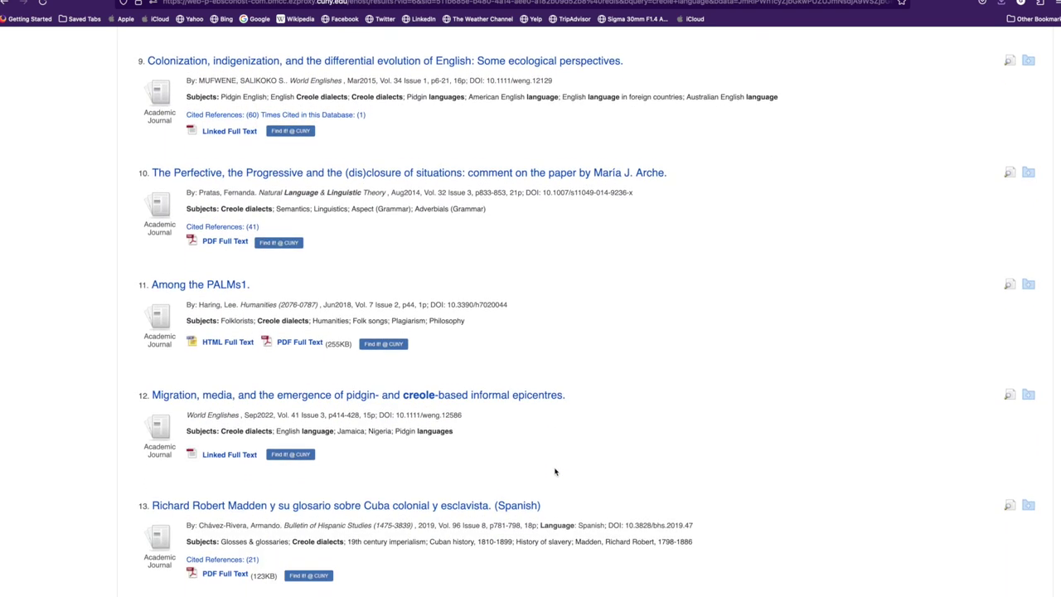
pyautogui.scroll(-1, 555, 476)
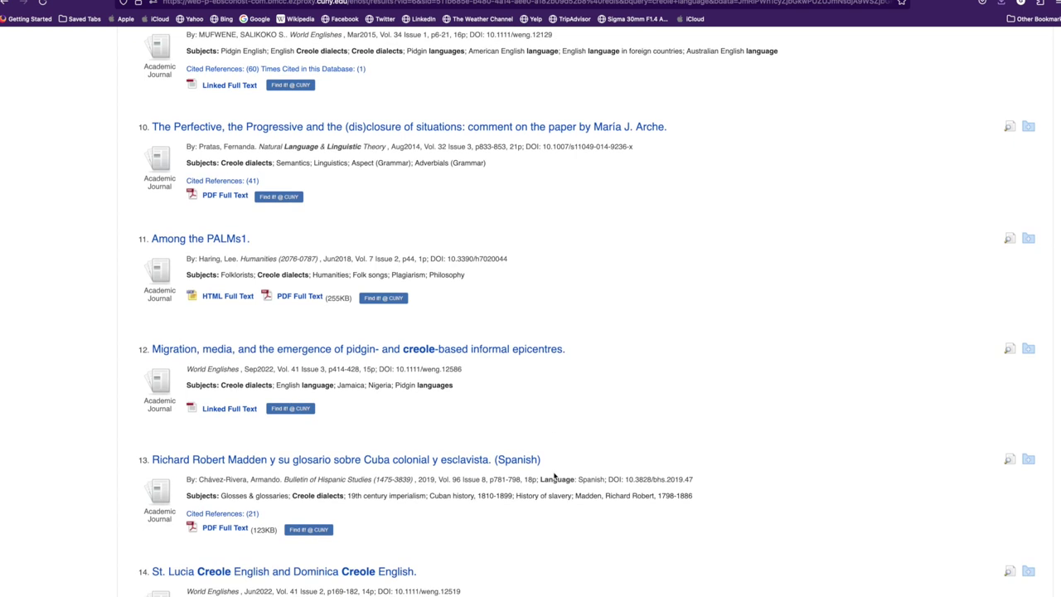